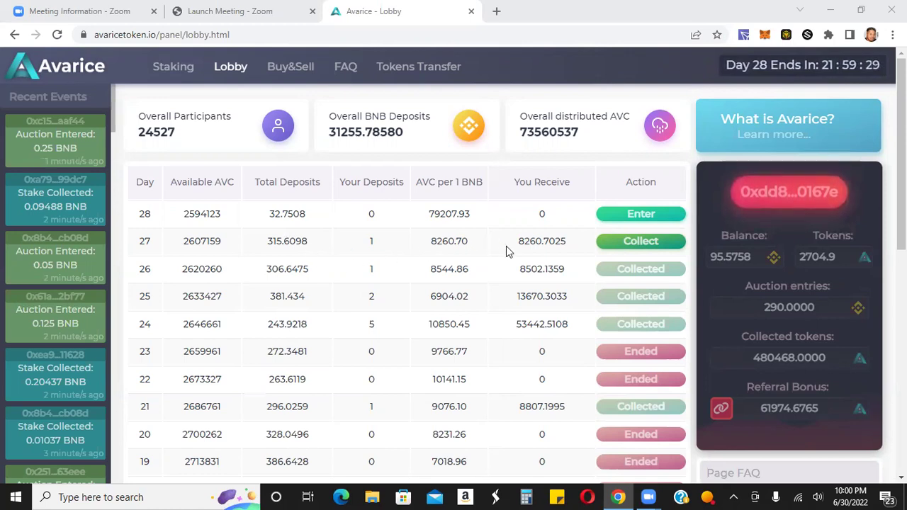
Step: Collect the day 27 auction tokens in the lobby and approve the transaction in the wallet
click(613, 245)
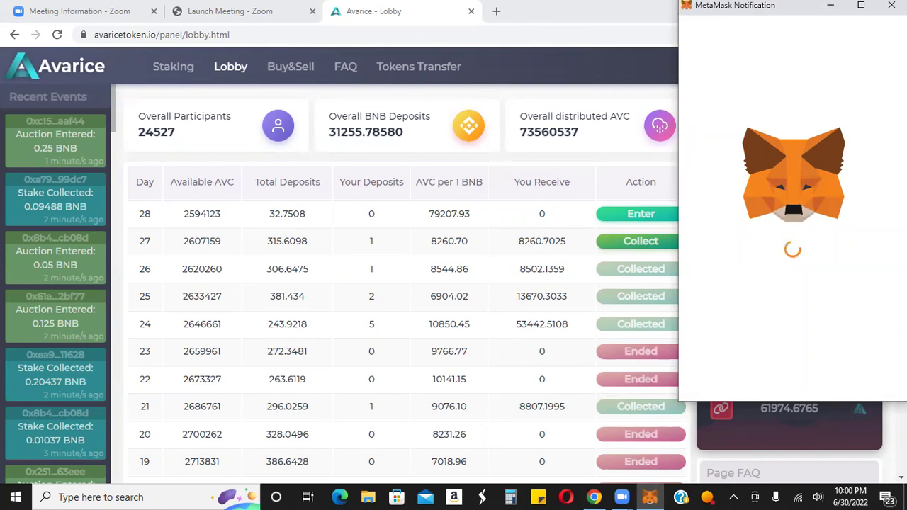
scroll(791, 298, down, 3)
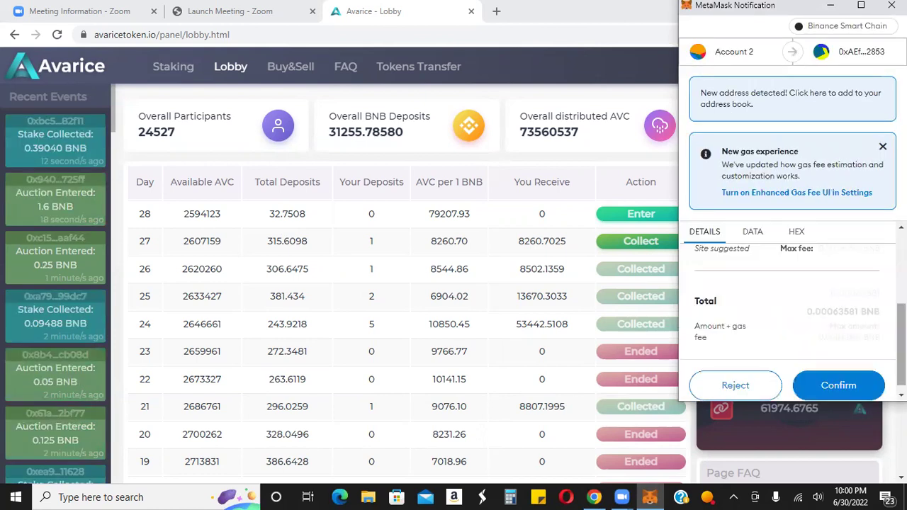
click(850, 388)
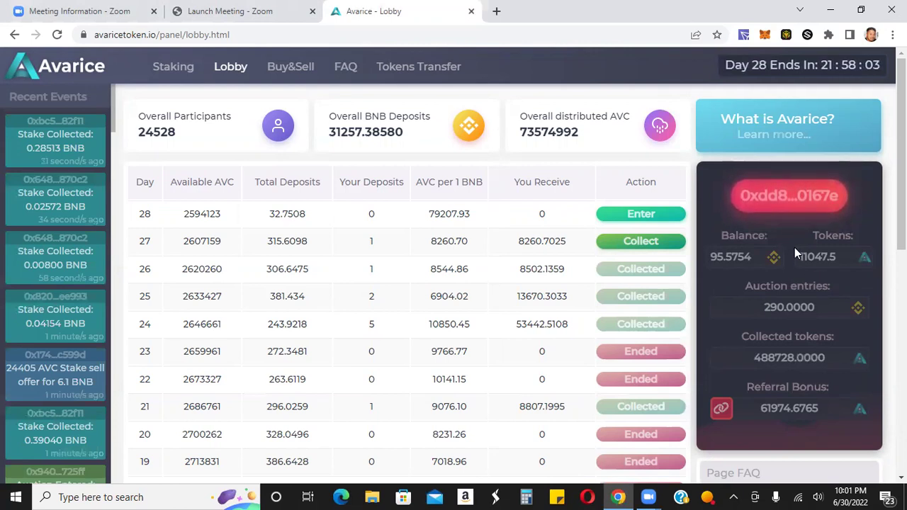
Step: On the Staking page, collect the completed stake that ran from day 22 to 28 and approve the wallet transaction
click(190, 82)
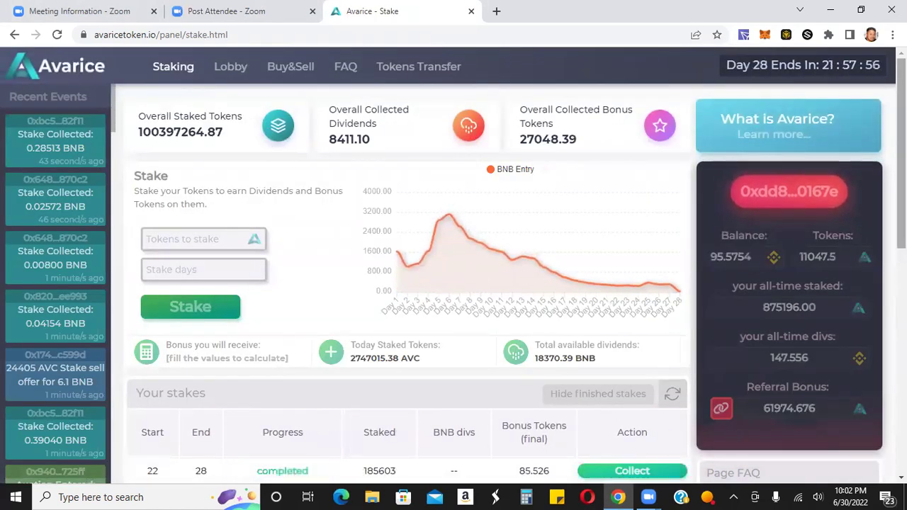
scroll(408, 284, down, 6)
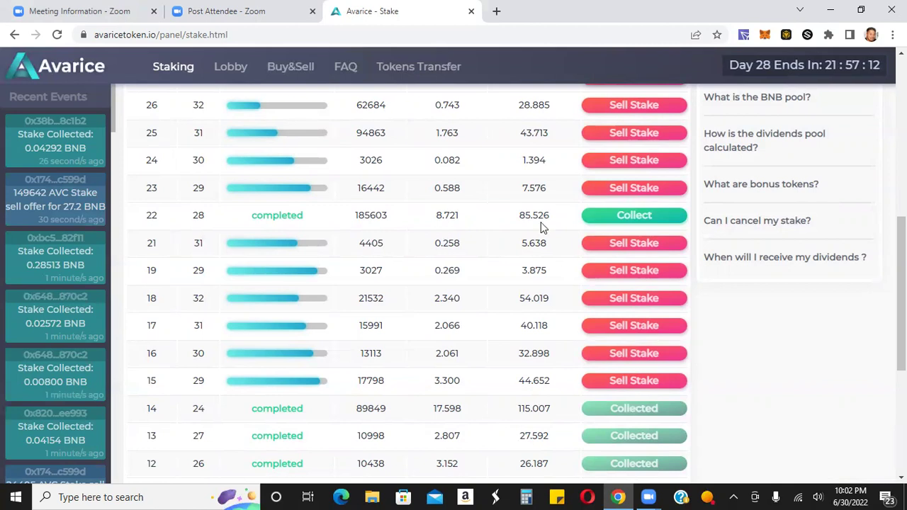
click(617, 217)
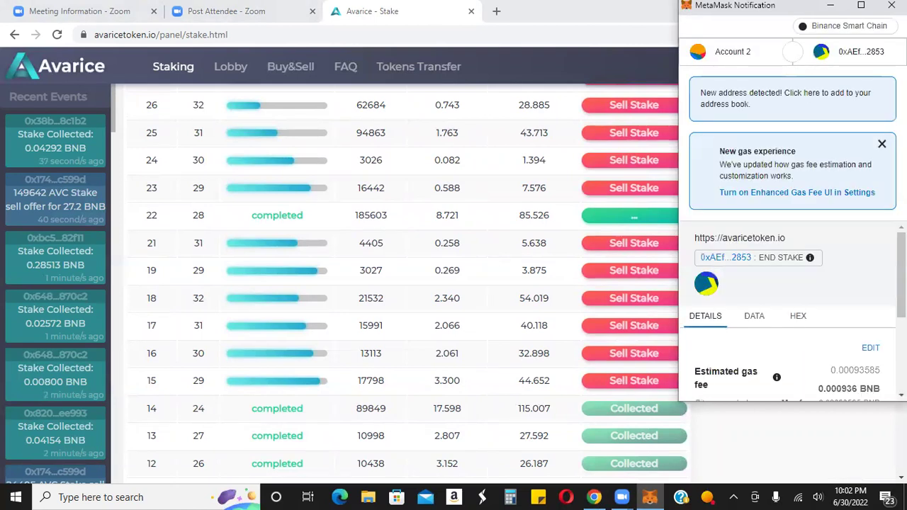
scroll(792, 312, down, 5)
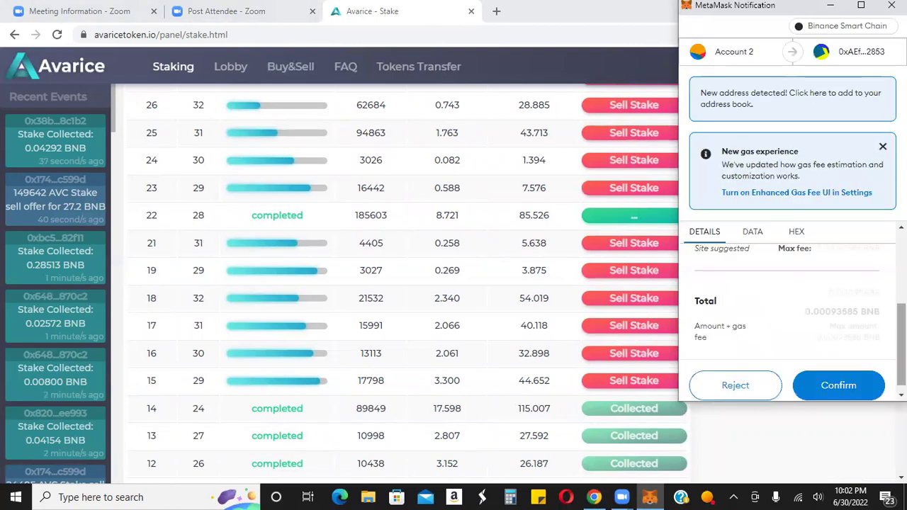
click(857, 389)
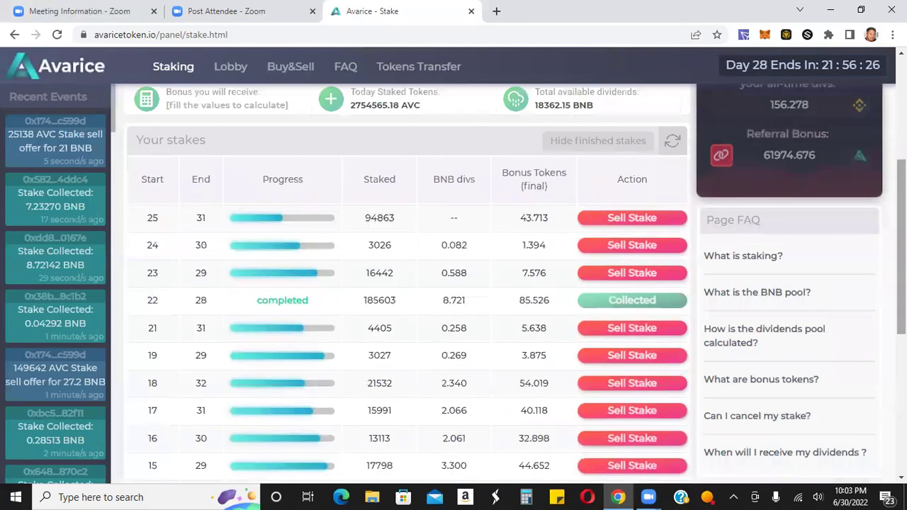
Step: Stake 196736 tokens for 6 days and approve the staking transaction in the wallet
scroll(407, 283, down, 2)
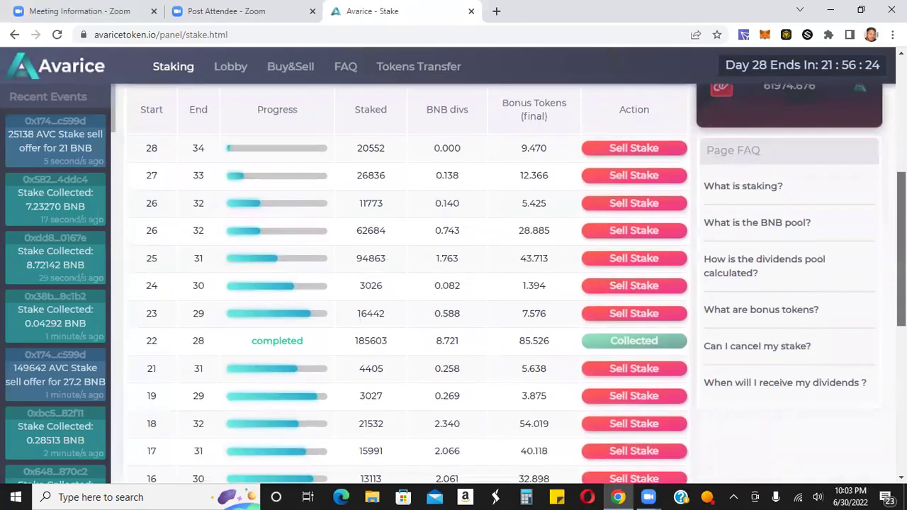
scroll(805, 262, up, 5)
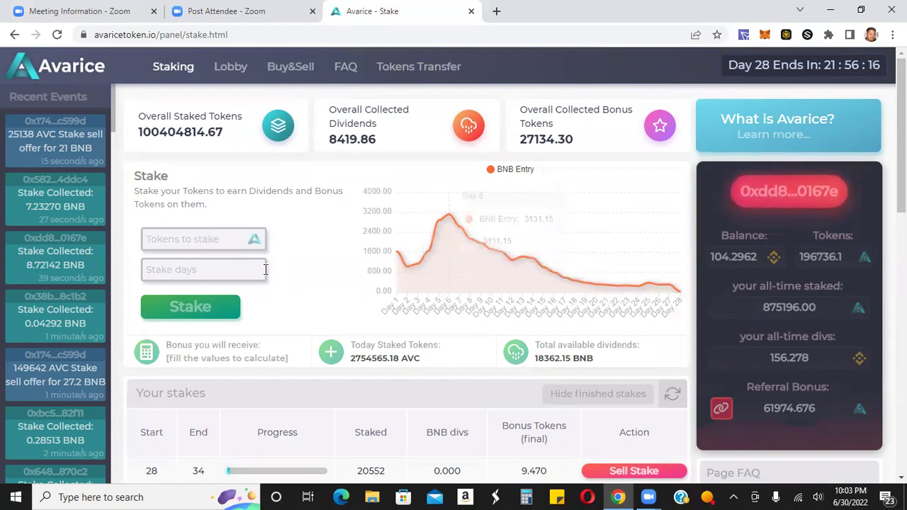
click(209, 241)
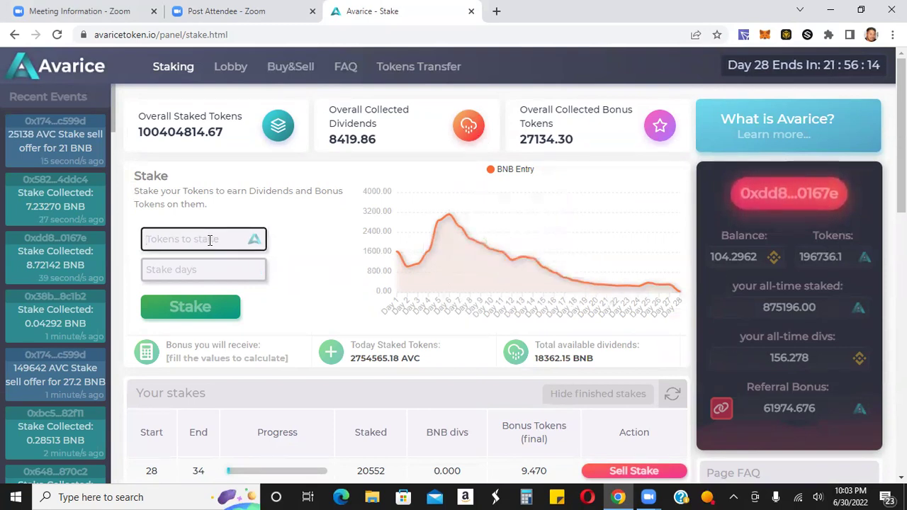
text(196)
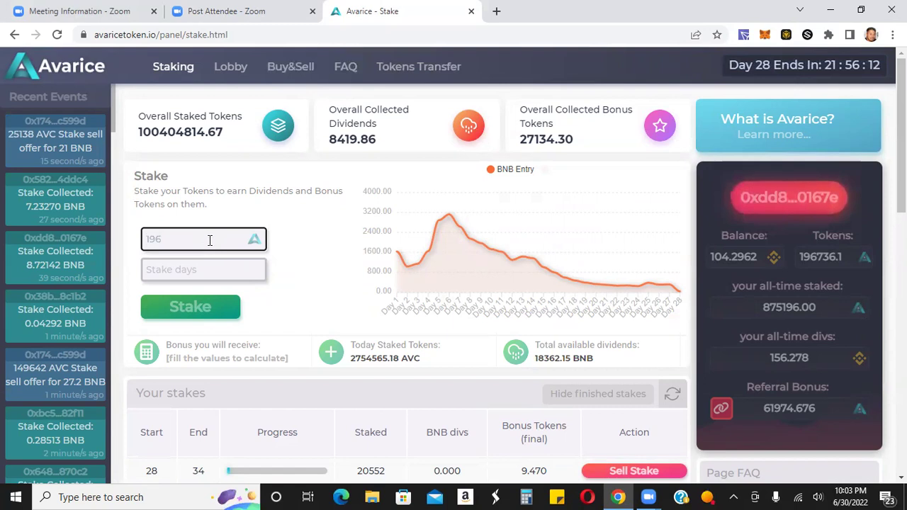
text(736)
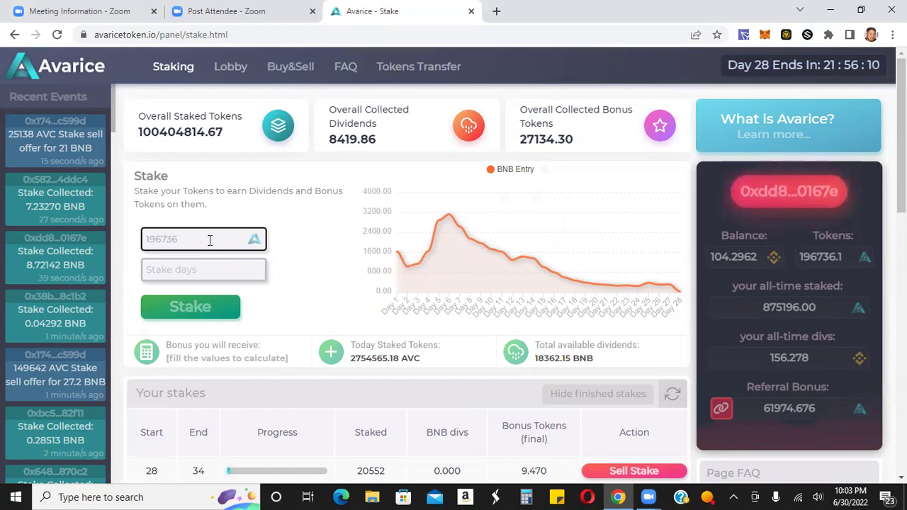
click(203, 267)
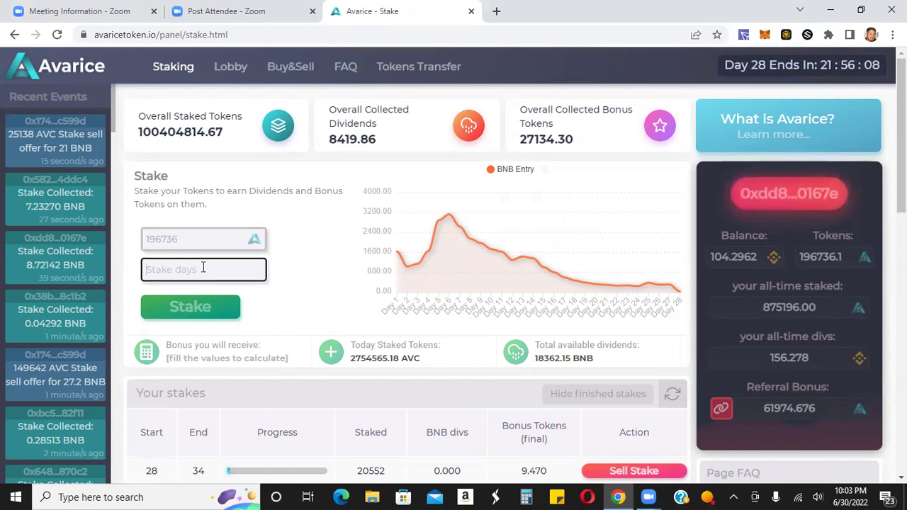
text(6)
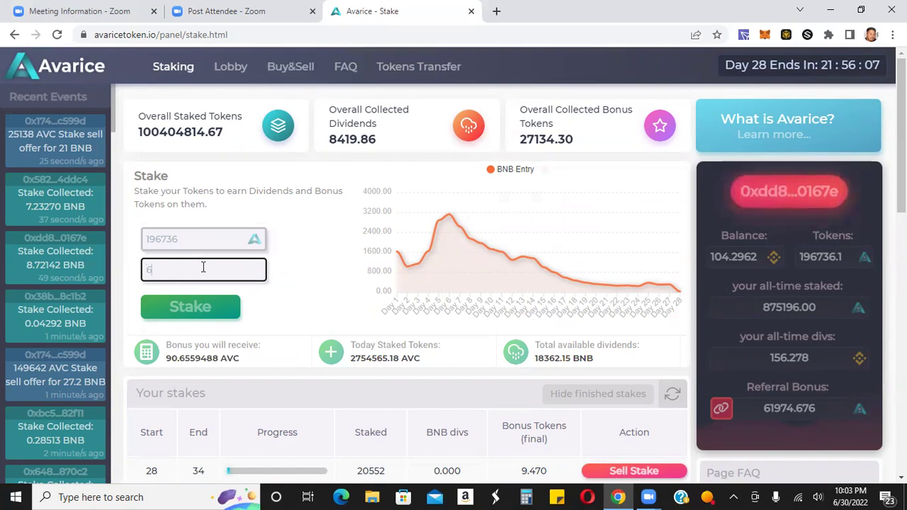
click(177, 316)
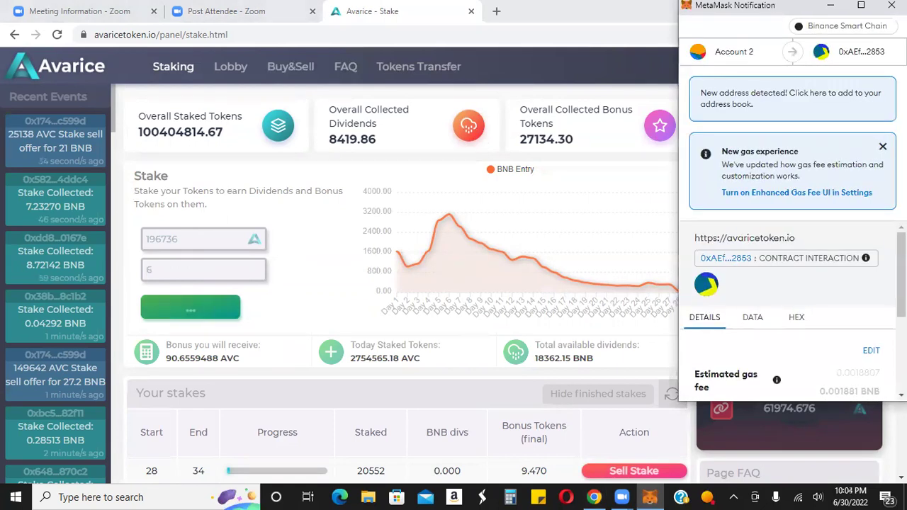
scroll(792, 312, down, 5)
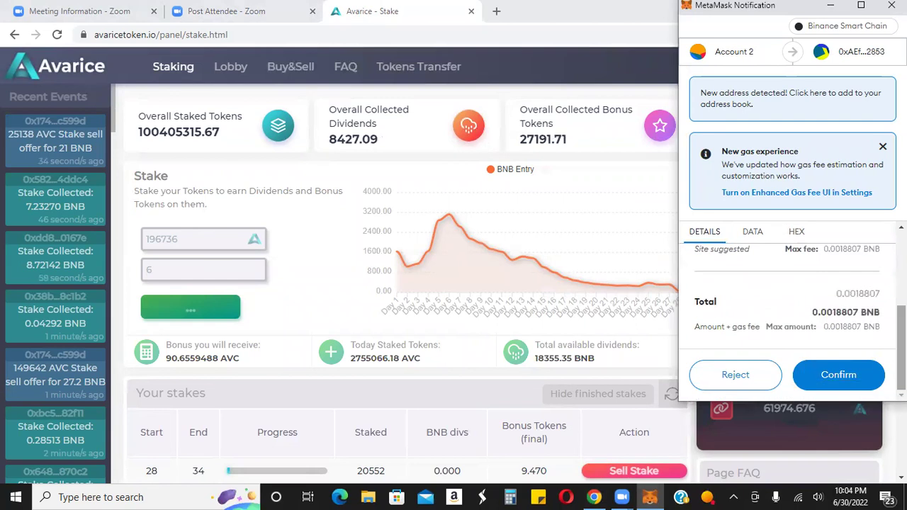
click(839, 376)
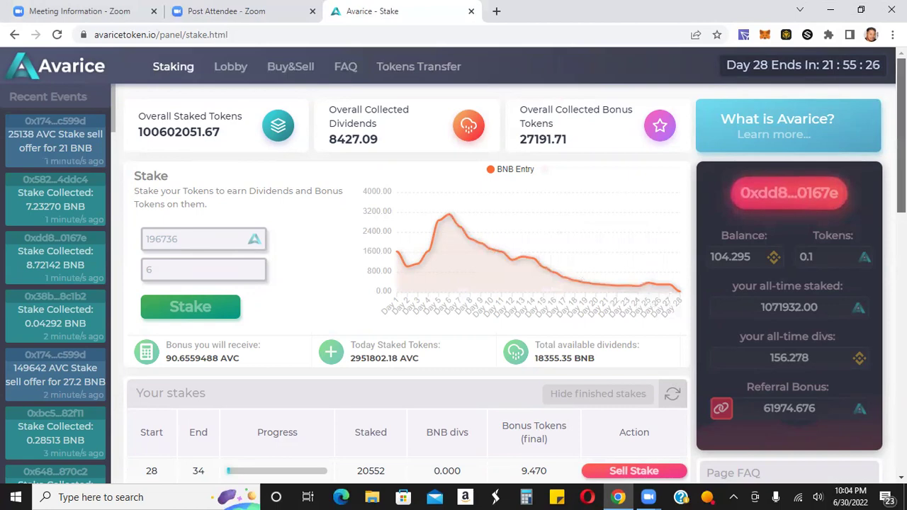
Step: Check the stakes table for the newly created stake, reloading the staking page to update the list
scroll(515, 283, down, 5)
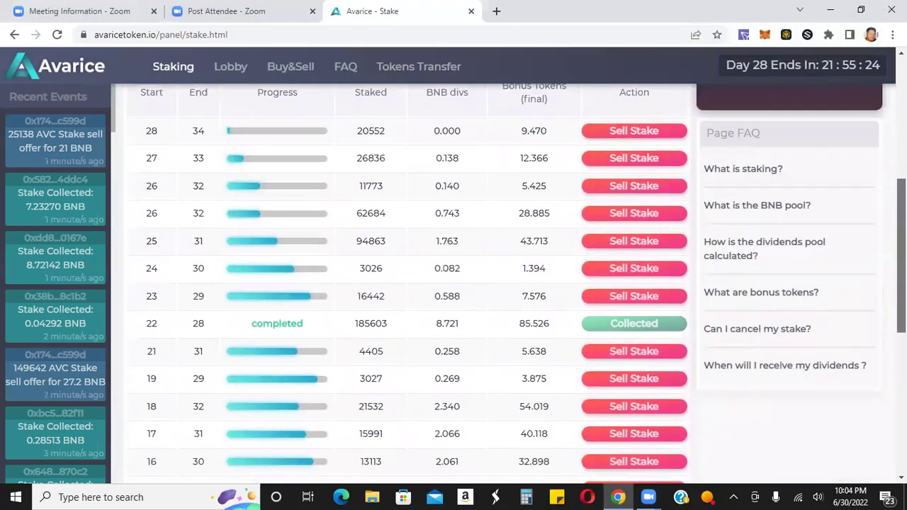
scroll(515, 282, down, 1)
scroll(516, 283, up, 5)
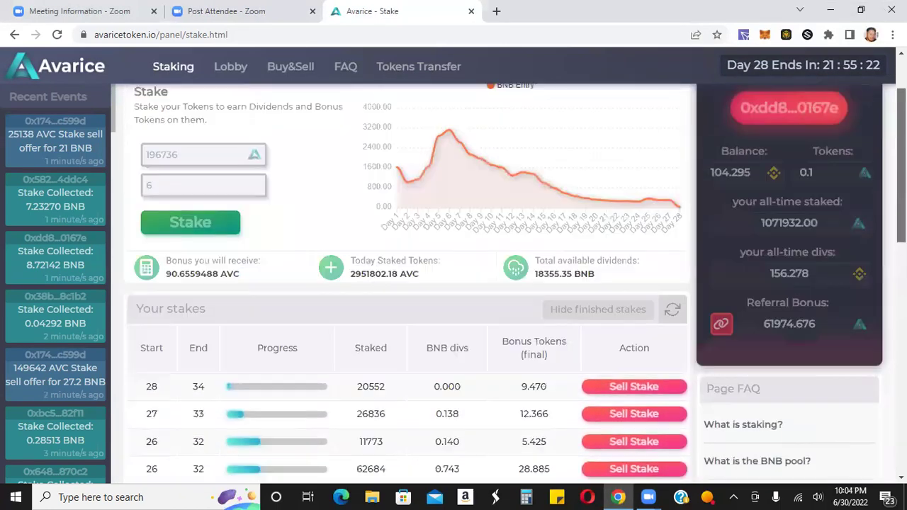
scroll(478, 142, up, 1)
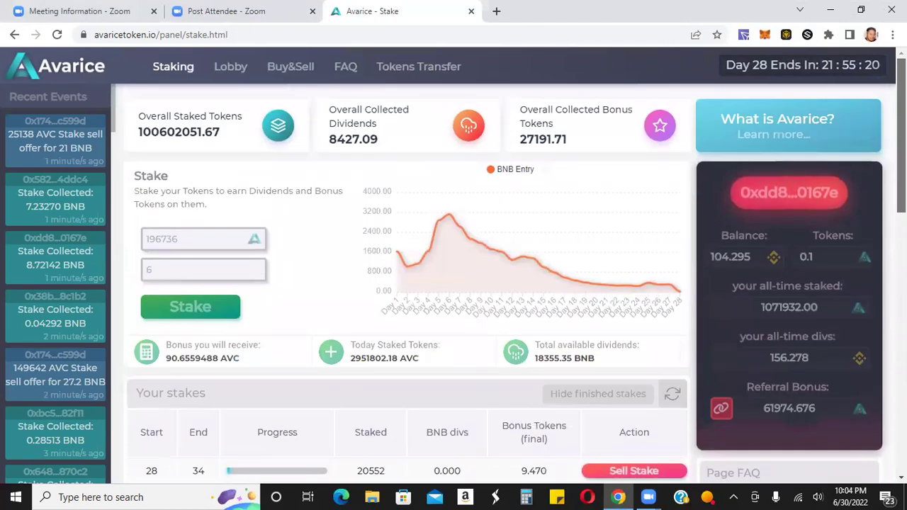
click(57, 34)
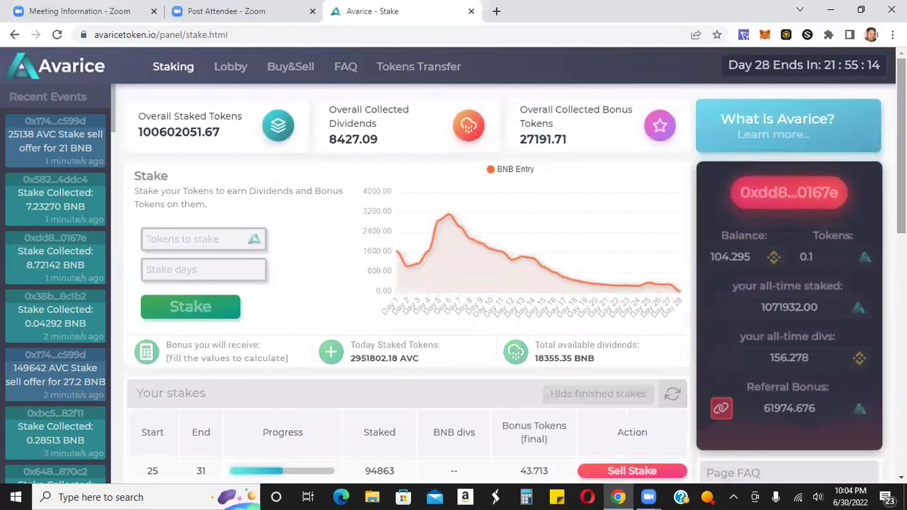
scroll(407, 284, down, 3)
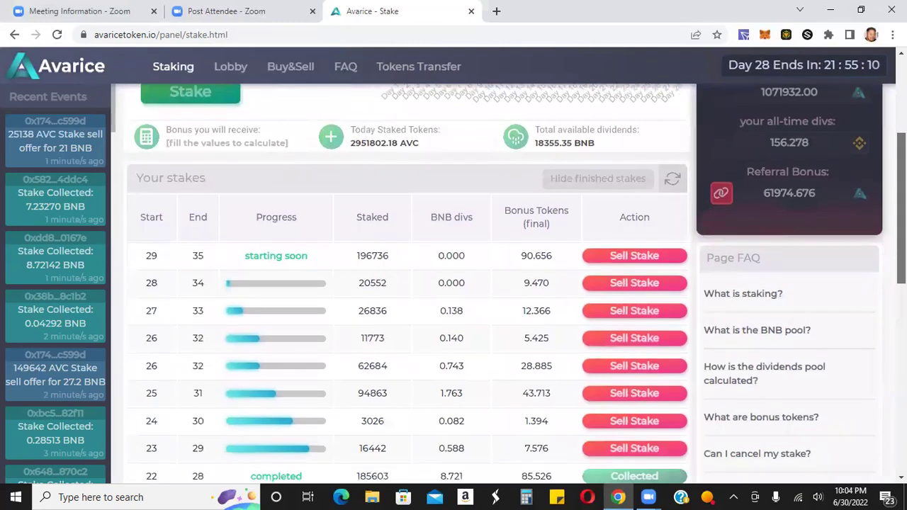
Step: Review all stakes down to the totals row, examining end days, progress, staked amounts, BNB dividends and bonus tokens
scroll(407, 284, down, 2)
scroll(494, 283, down, 1)
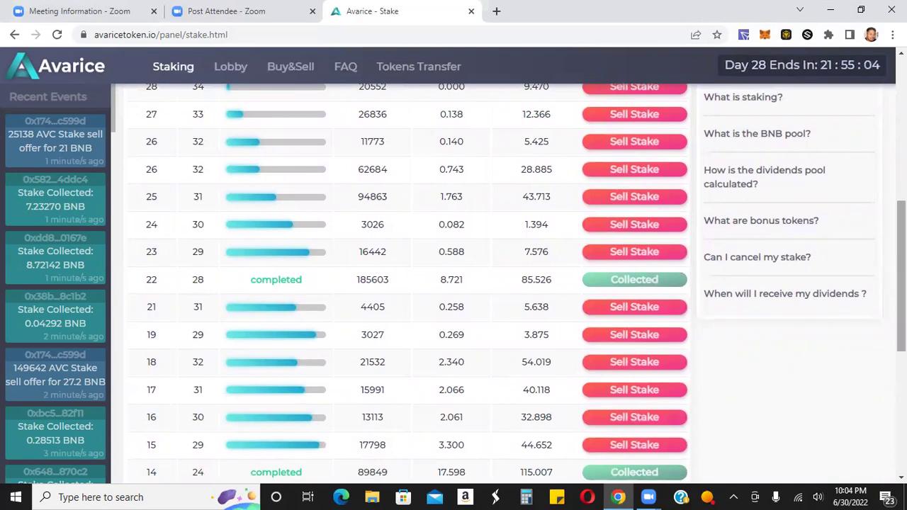
drag(901, 276, 901, 301)
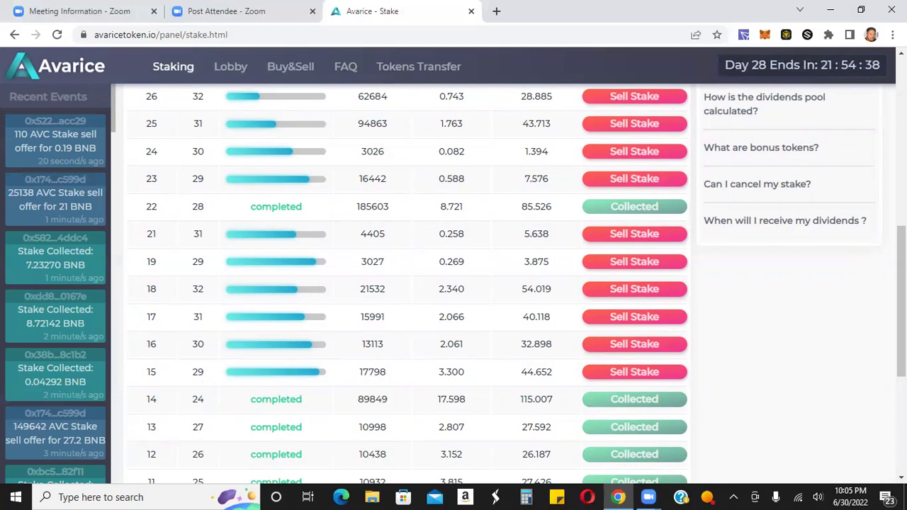
scroll(475, 382, down, 2)
scroll(475, 283, down, 3)
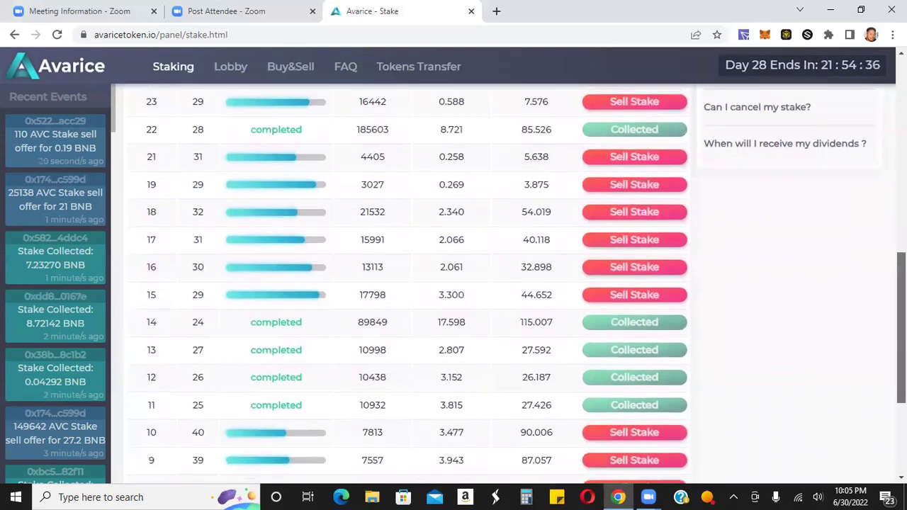
scroll(475, 283, down, 5)
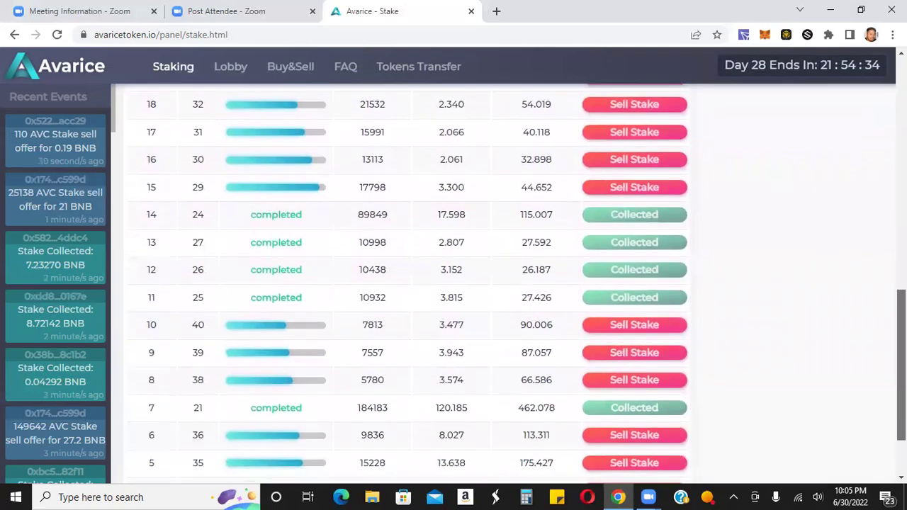
scroll(474, 284, up, 7)
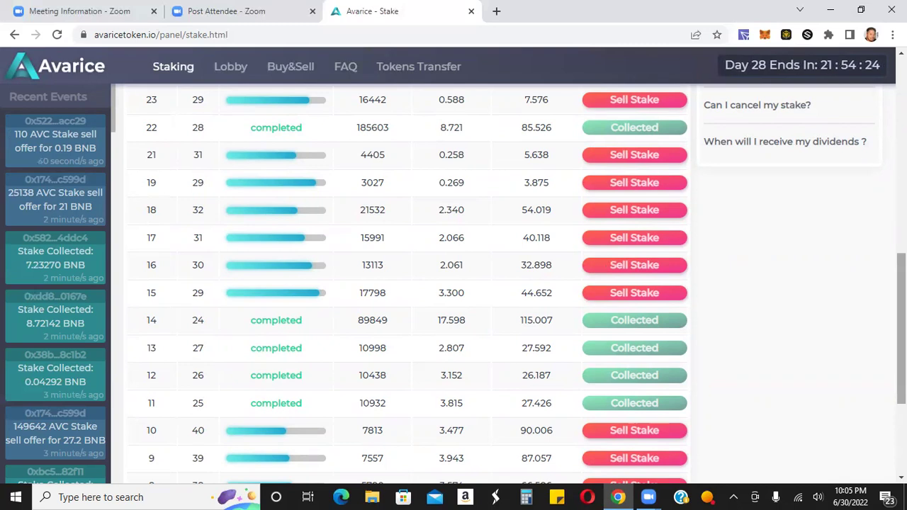
scroll(453, 283, up, 1)
scroll(593, 205, up, 2)
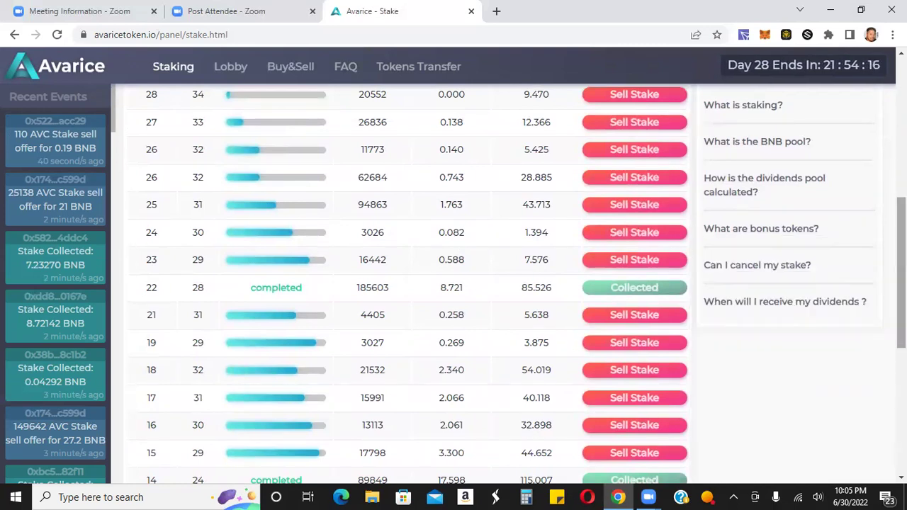
scroll(505, 272, up, 1)
scroll(537, 232, down, 1)
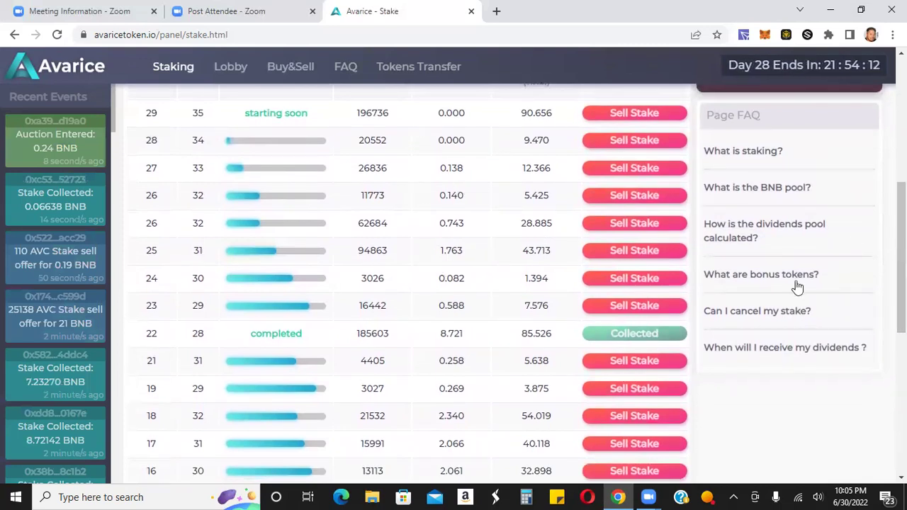
drag(901, 255, 901, 310)
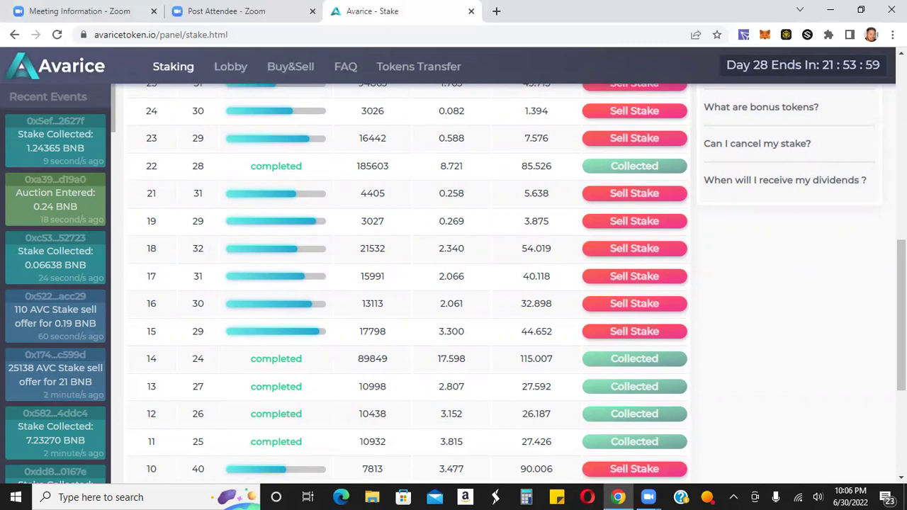
scroll(518, 284, up, 3)
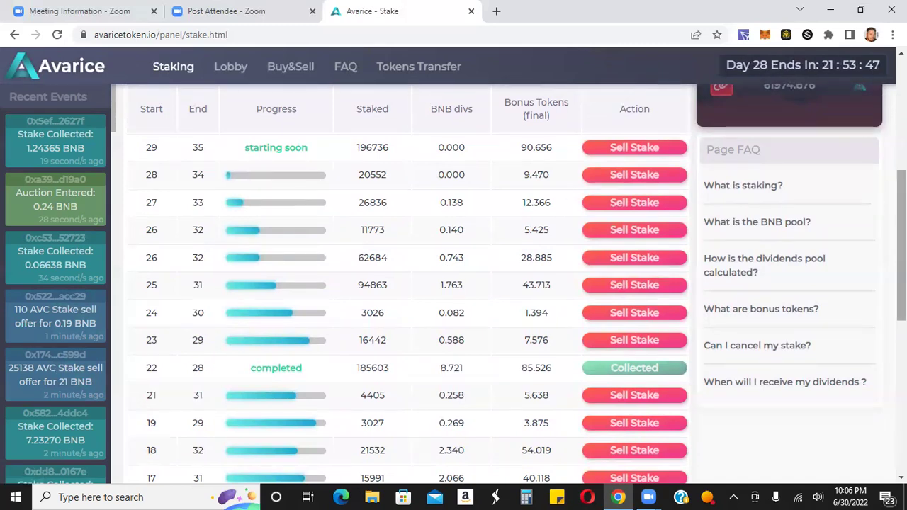
scroll(408, 283, down, 4)
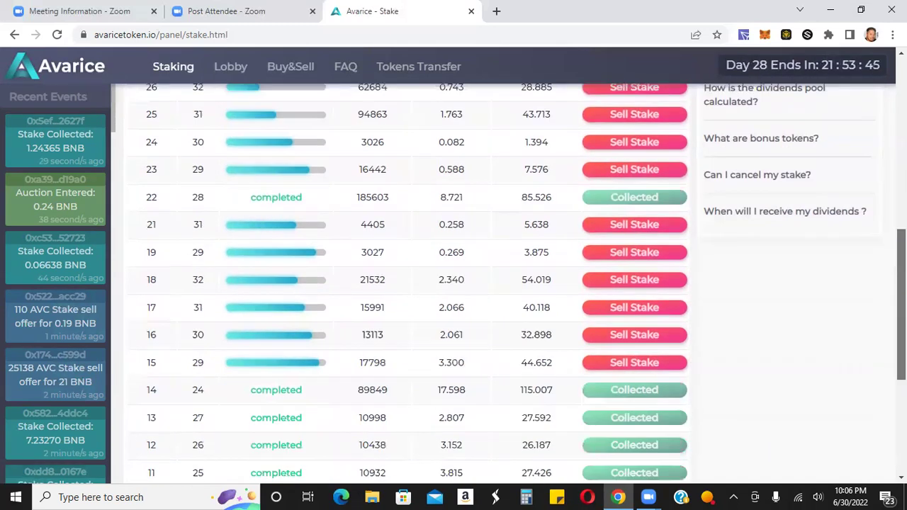
scroll(516, 388, down, 2)
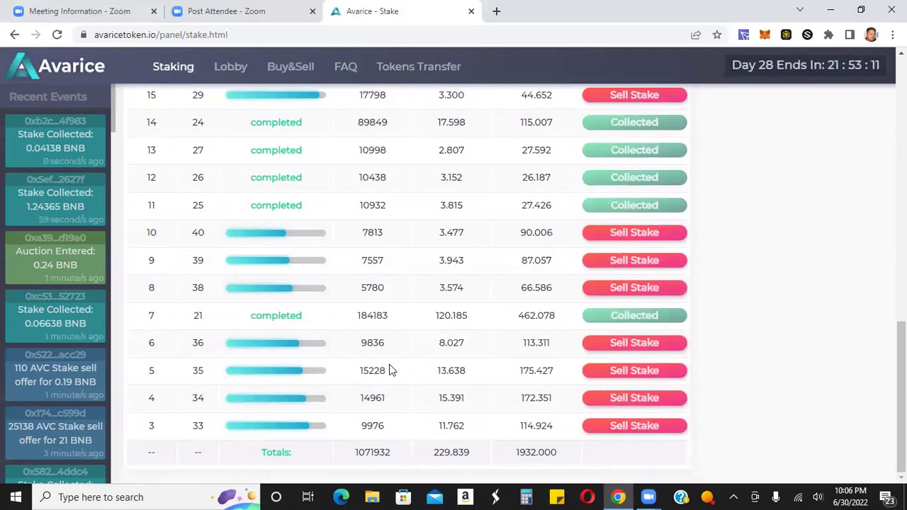
mouse_move(901, 397)
mouse_down()
mouse_move(901, 223)
mouse_move(901, 396)
mouse_up()
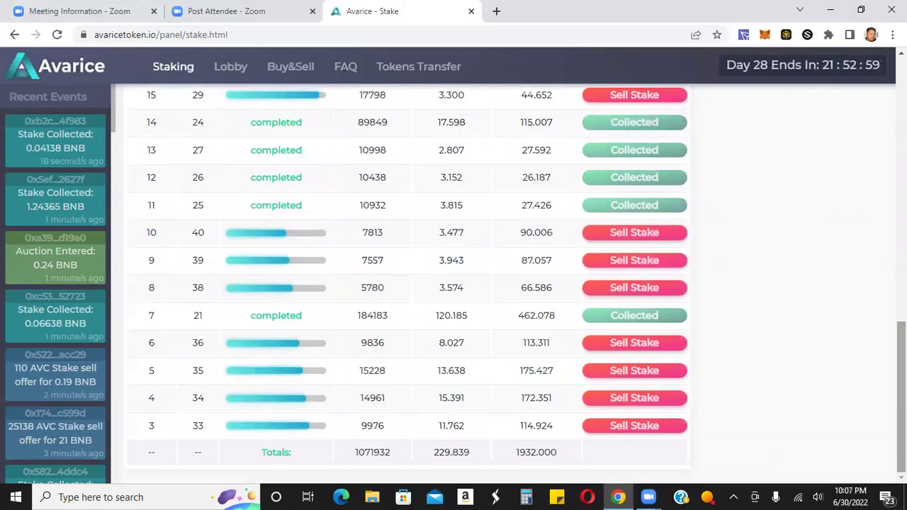
scroll(901, 396, up, 1)
scroll(516, 283, up, 6)
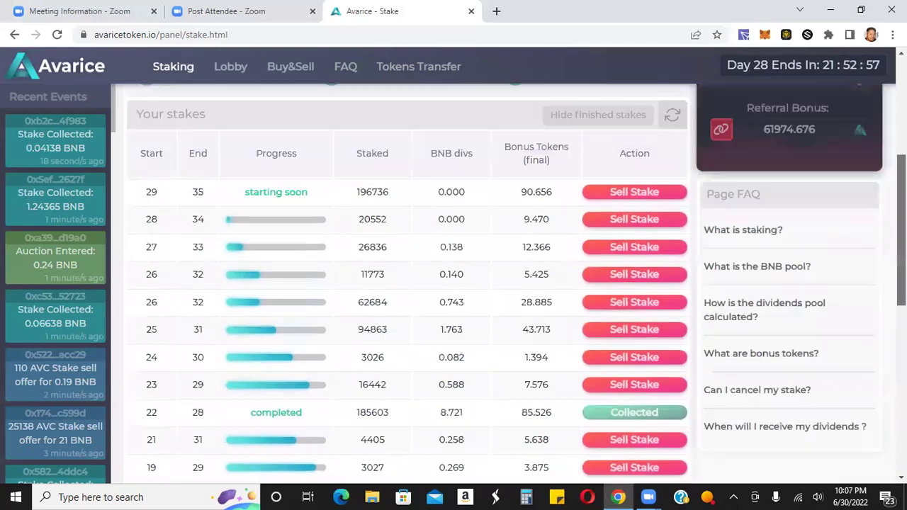
scroll(453, 283, down, 1)
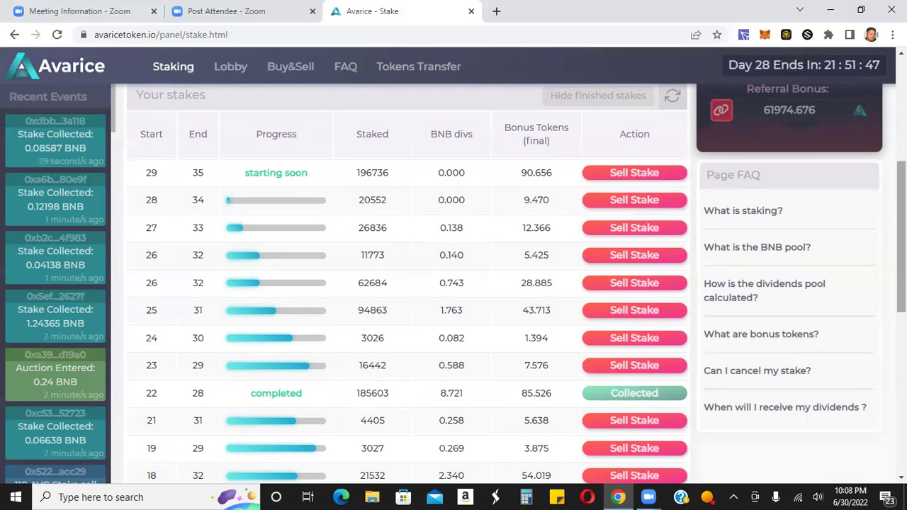
scroll(408, 283, up, 3)
scroll(407, 284, up, 2)
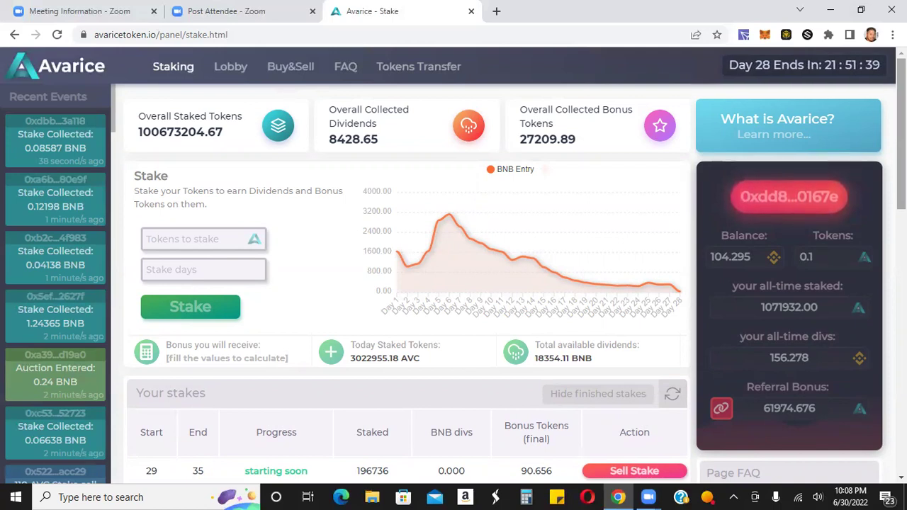
Step: Return to the auction lobby page
click(212, 79)
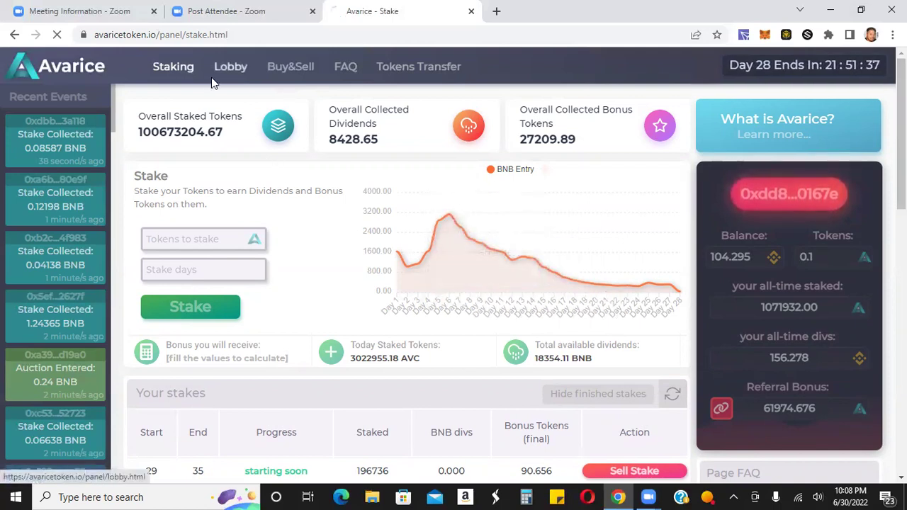